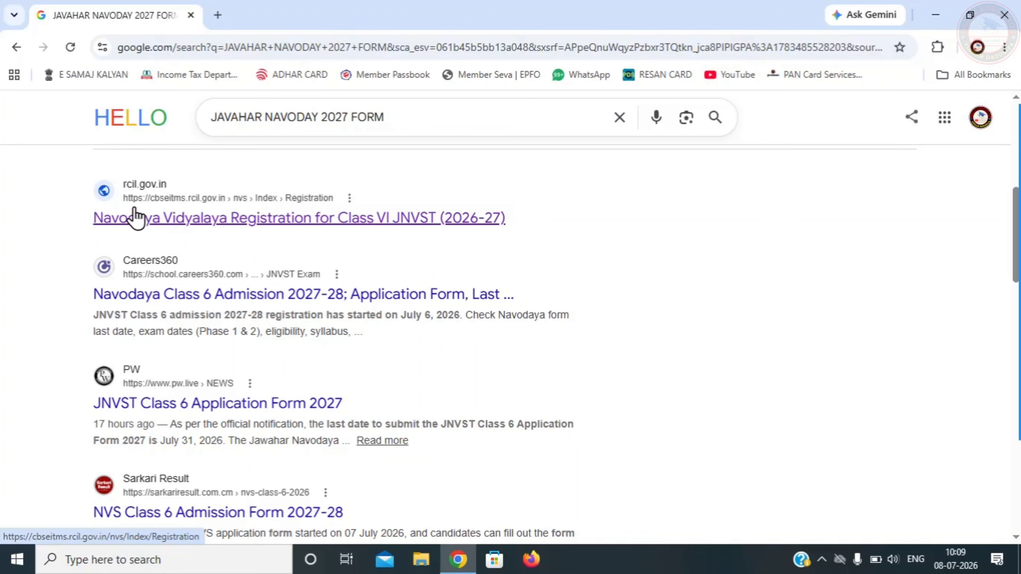
Open the Navodaya Vidyalaya site from the search results and start the Class VI JNVST (2027-28) registration.
click(161, 220)
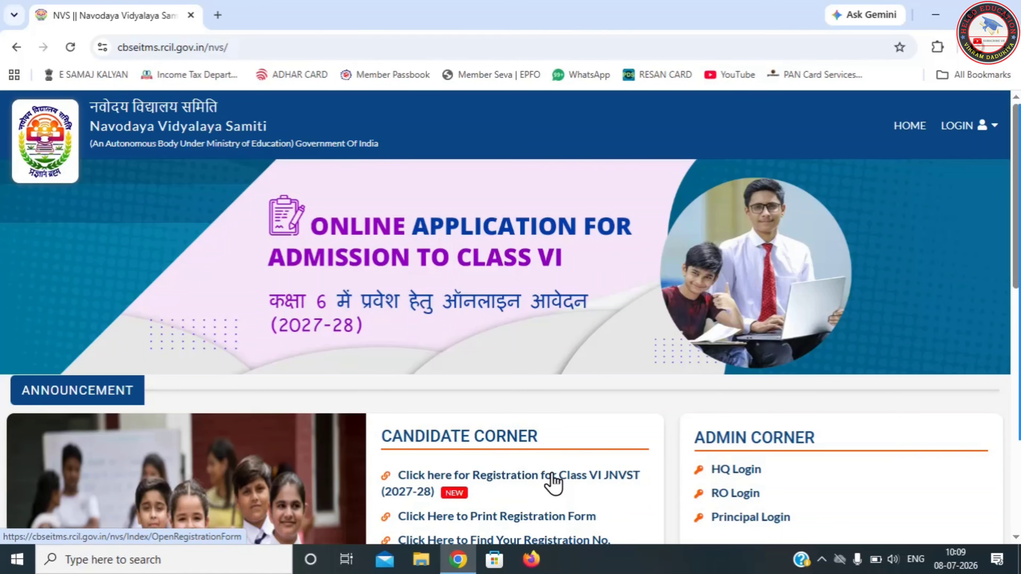
click(589, 477)
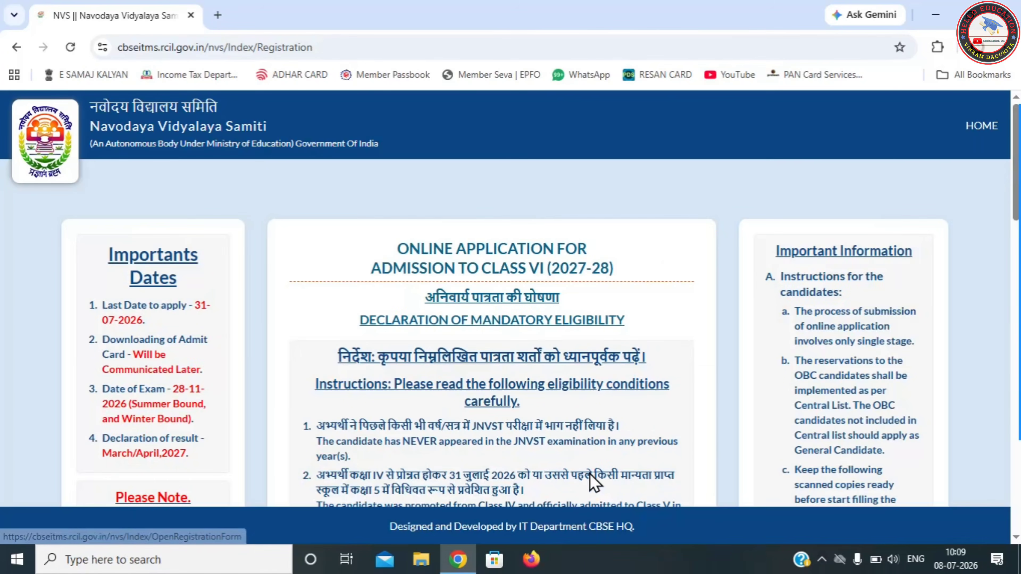
click(291, 206)
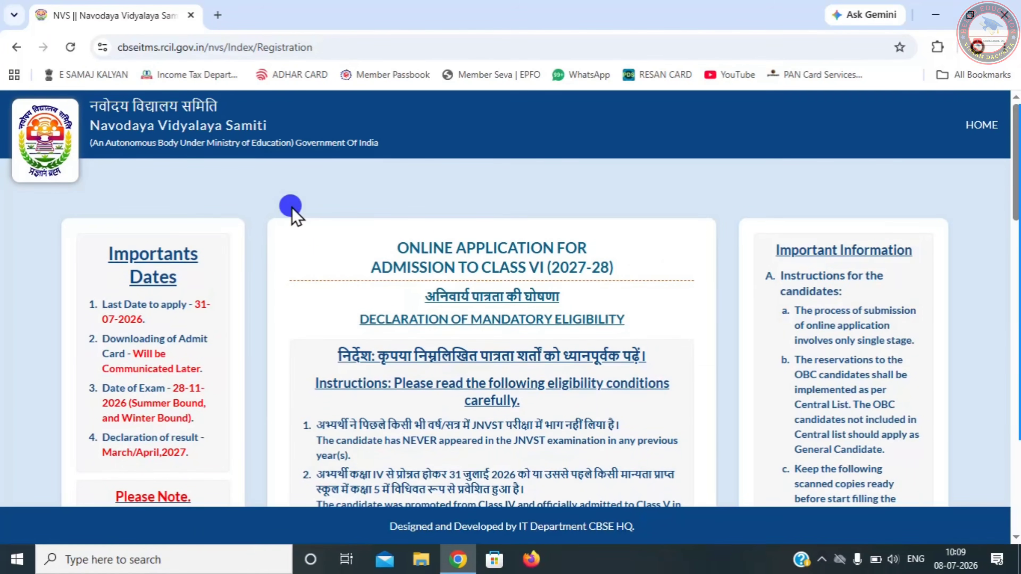
Review the mandatory eligibility conditions and declare Yes that the candidate fulfils all of them.
scroll(293, 208, down, 6)
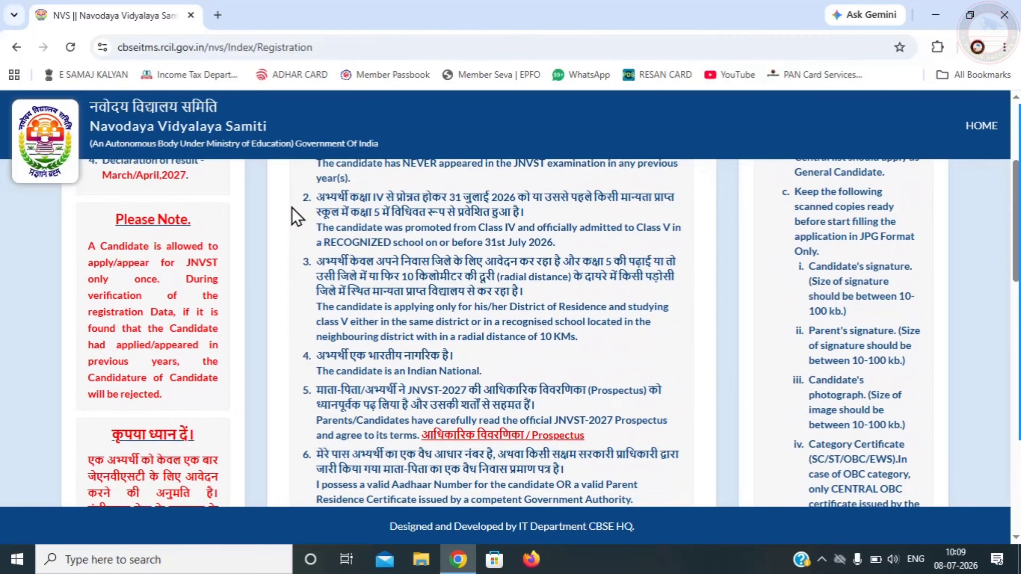
scroll(293, 208, down, 5)
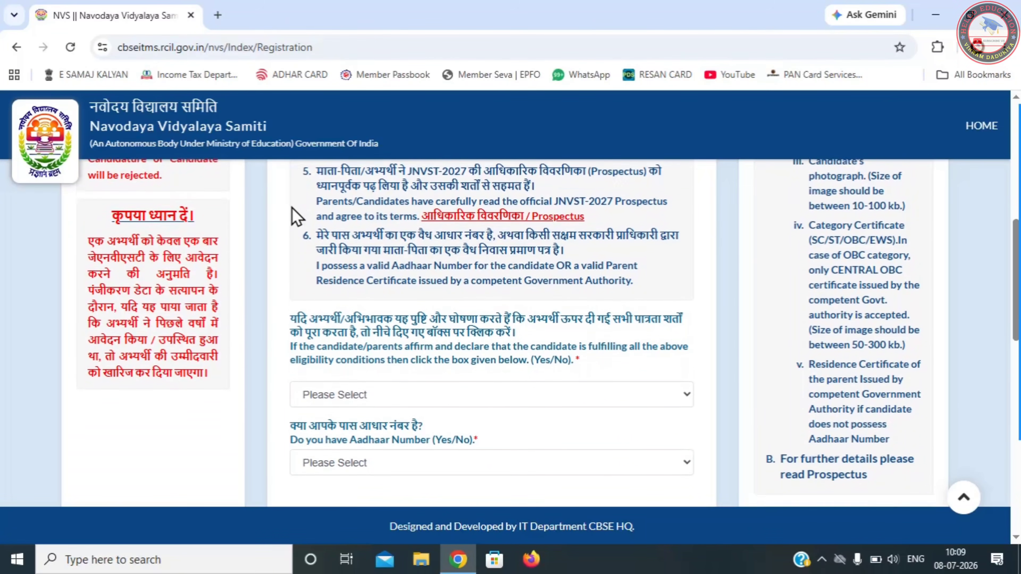
scroll(293, 208, down, 3)
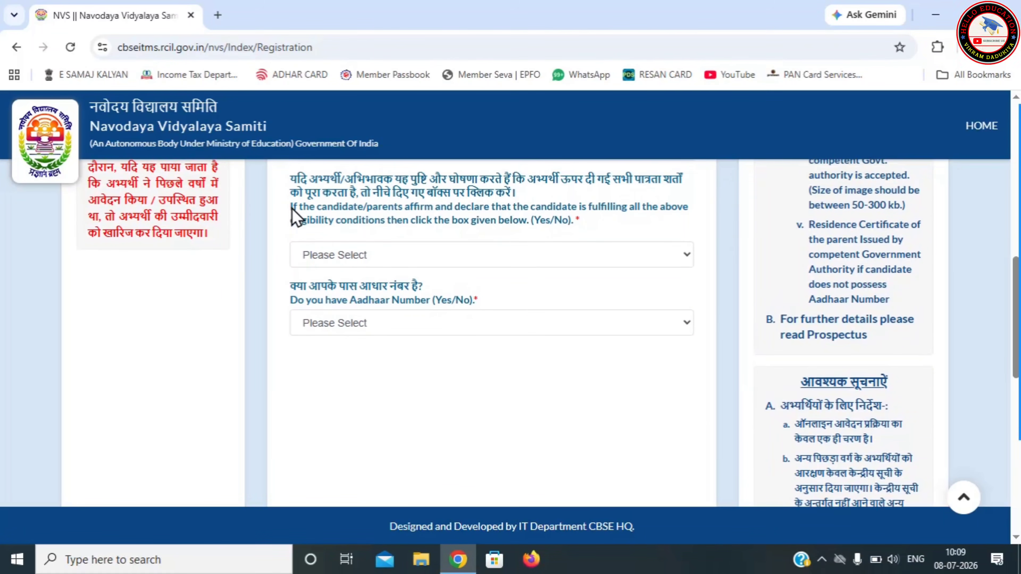
click(335, 262)
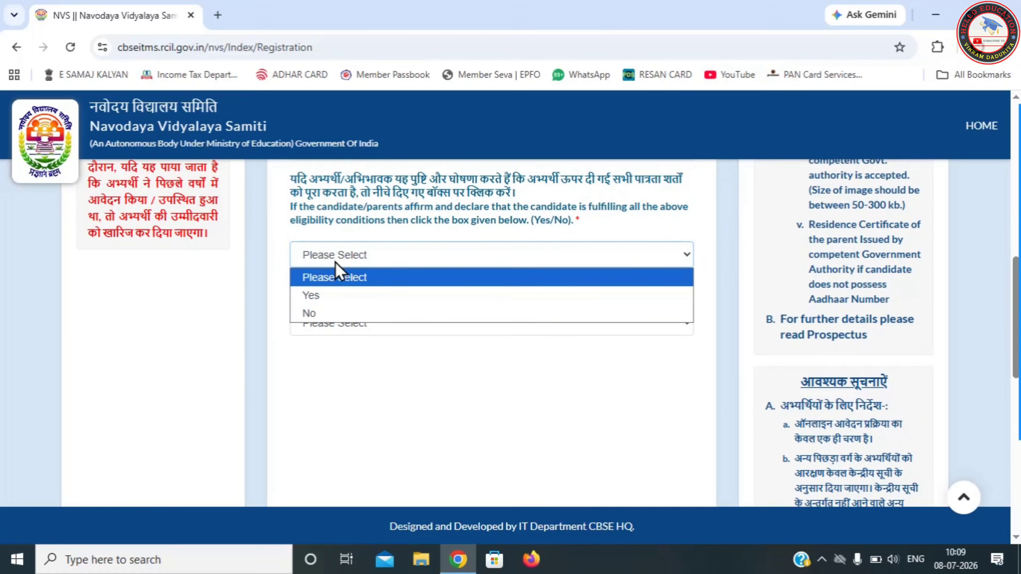
click(332, 297)
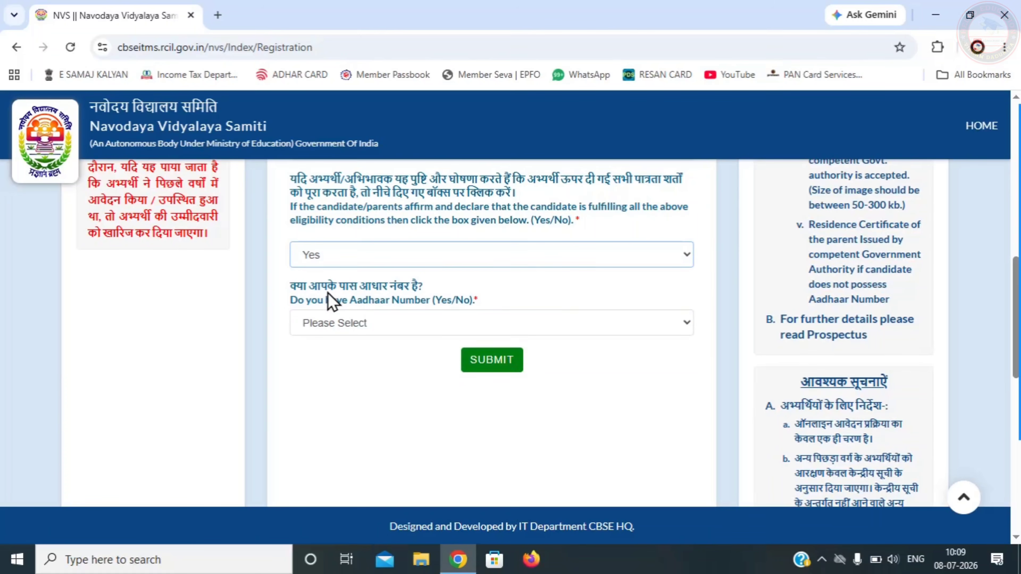
Answer No to the question about having an Aadhaar number and acknowledge the provisional registration notice.
click(425, 316)
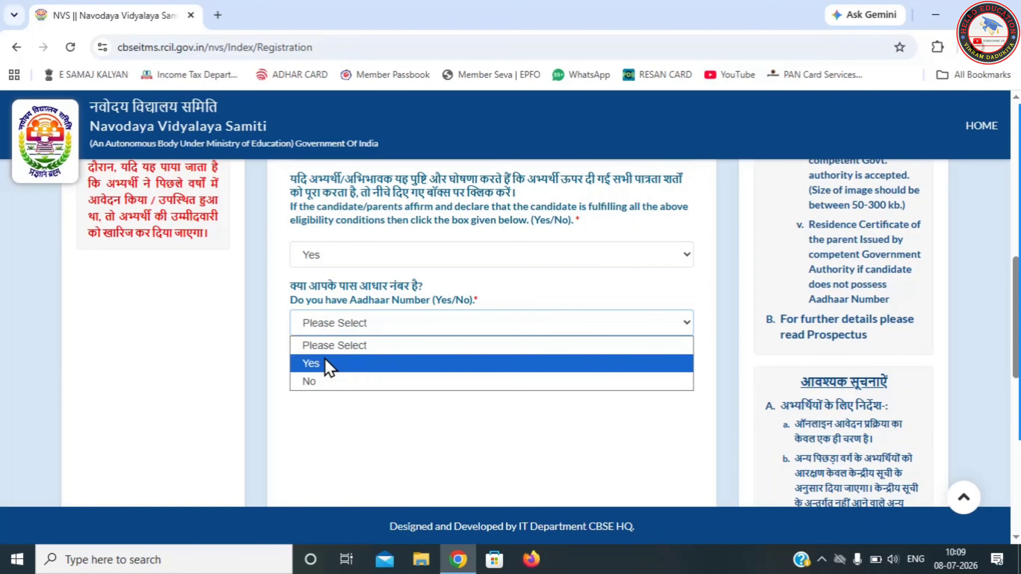
click(495, 288)
click(331, 322)
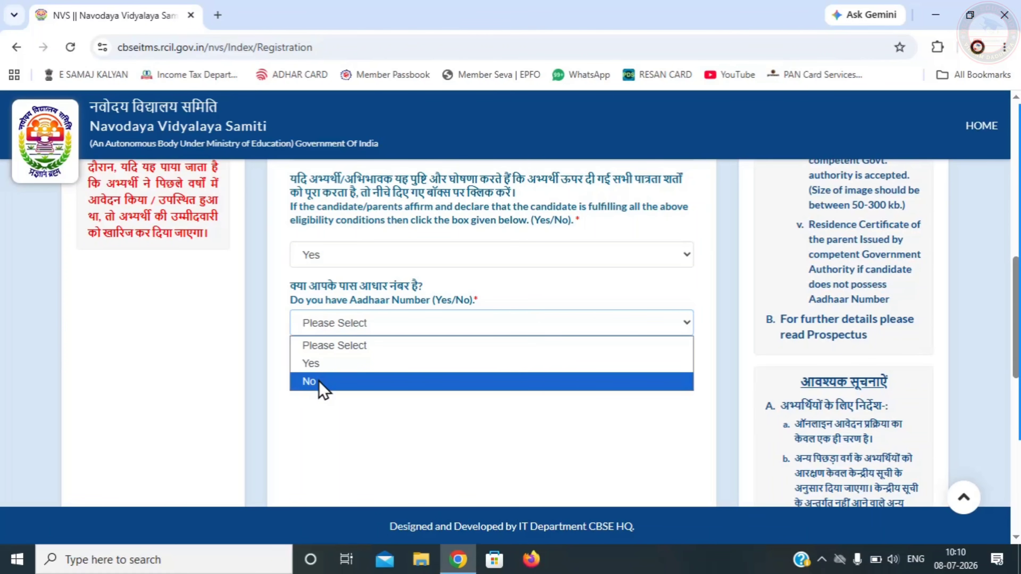
click(320, 382)
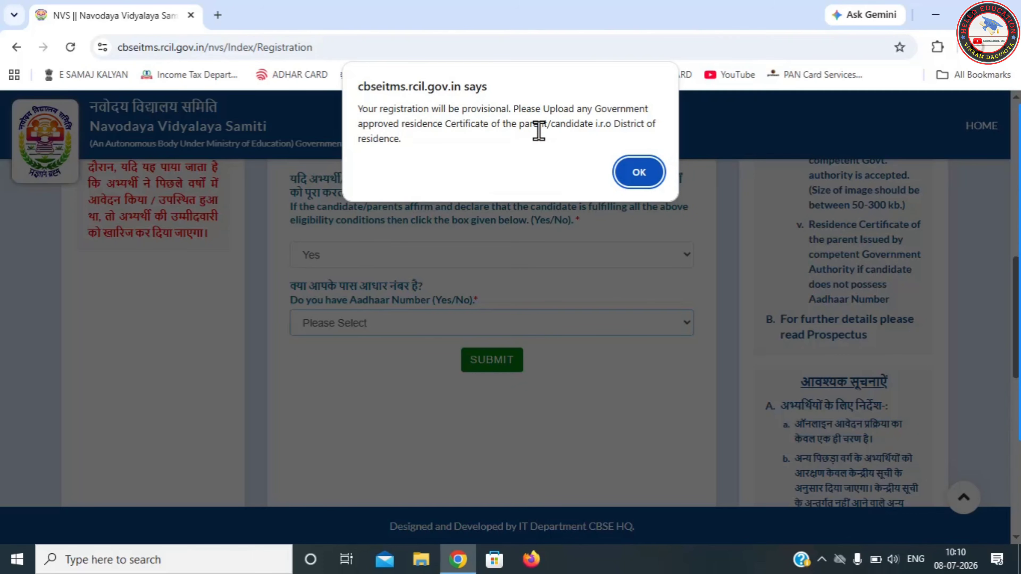
click(642, 166)
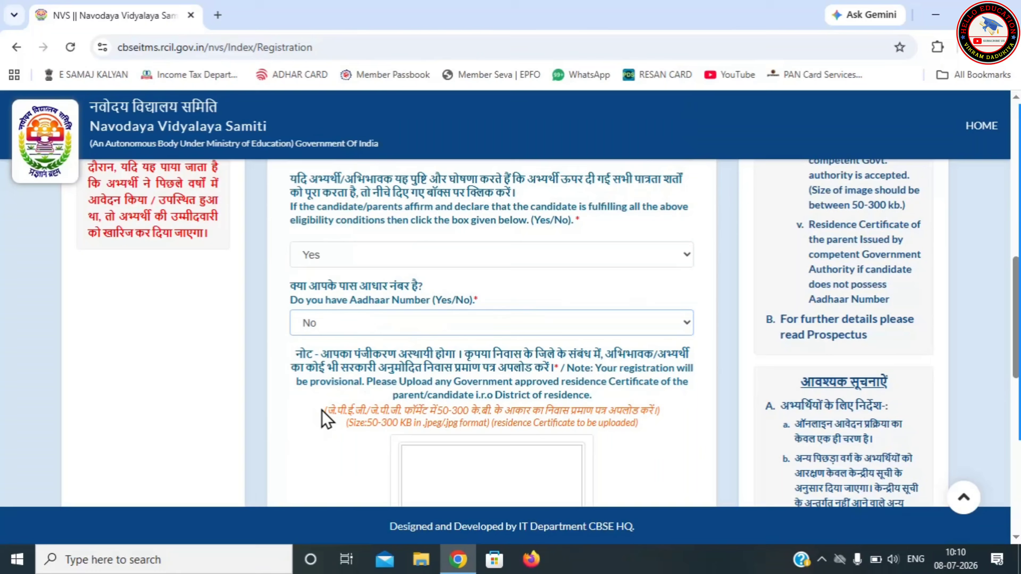
Examine the residence certificate upload section and its file format and size requirements.
click(294, 434)
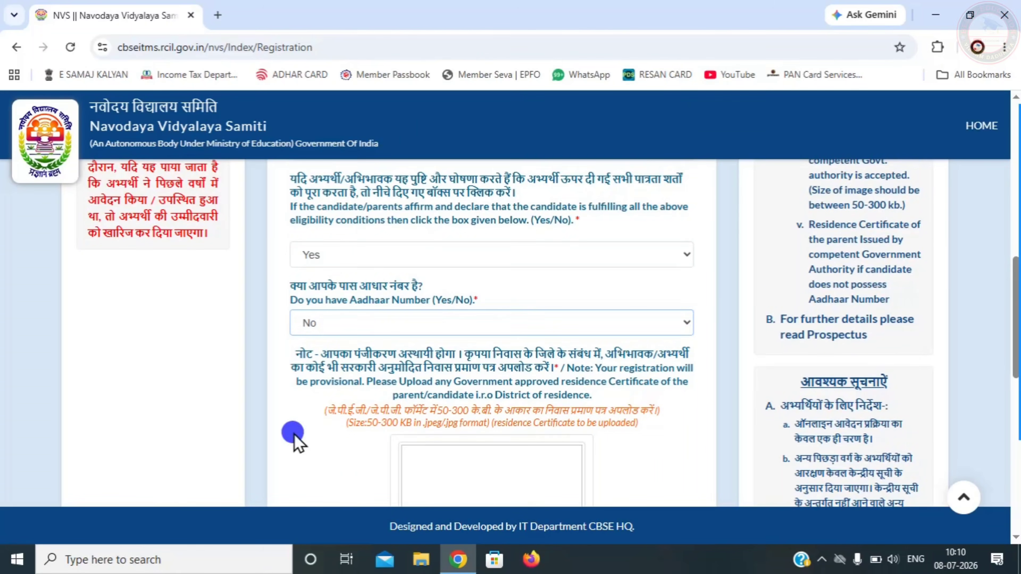
scroll(294, 435, down, 5)
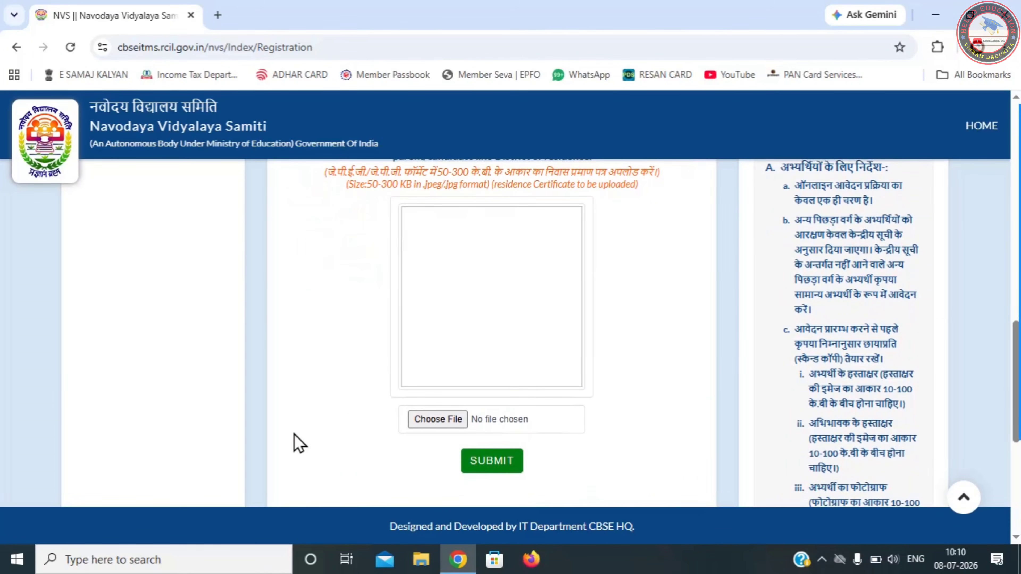
scroll(294, 435, up, 3)
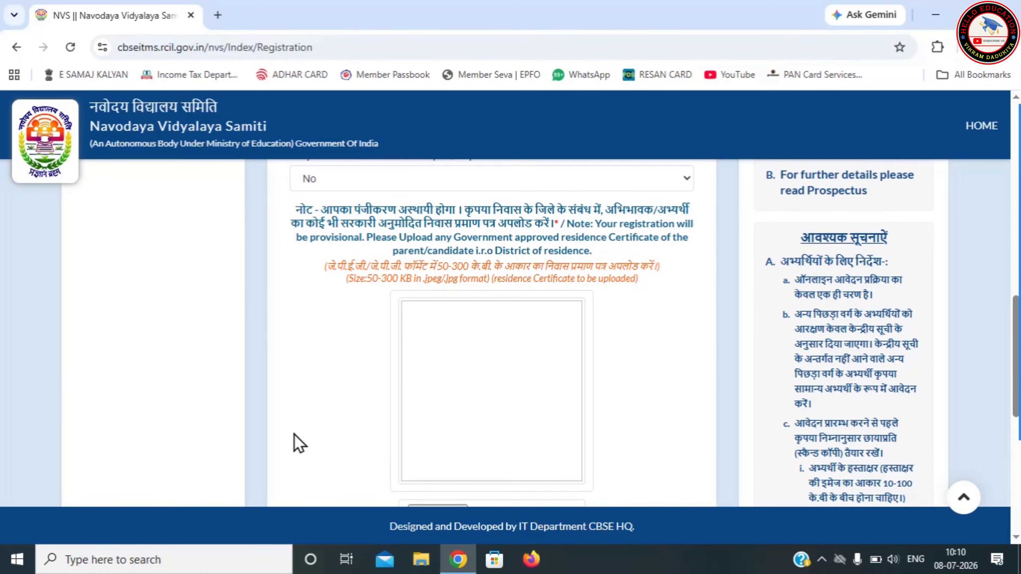
scroll(299, 444, up, 1)
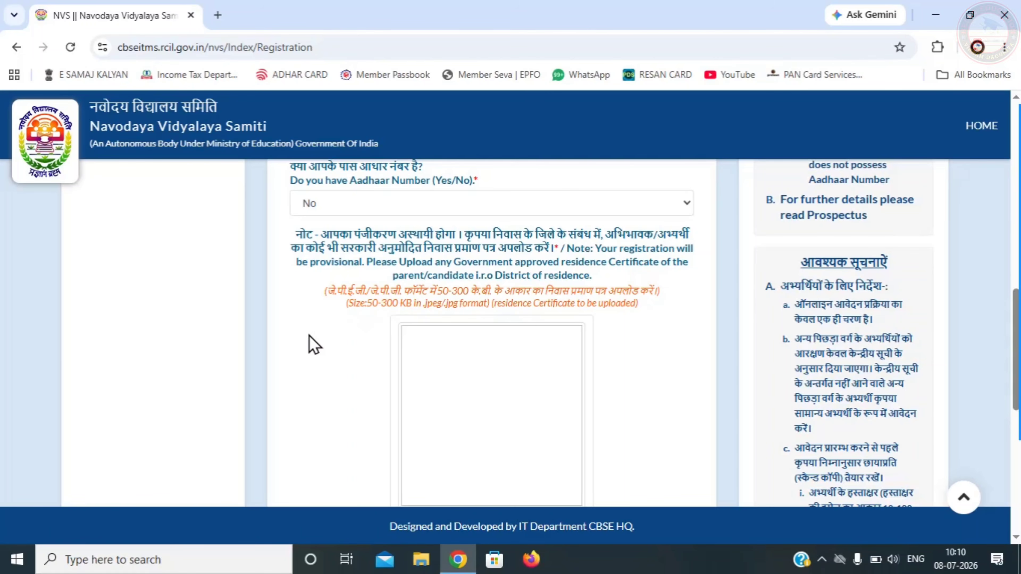
scroll(309, 344, up, 1)
scroll(312, 346, up, 3)
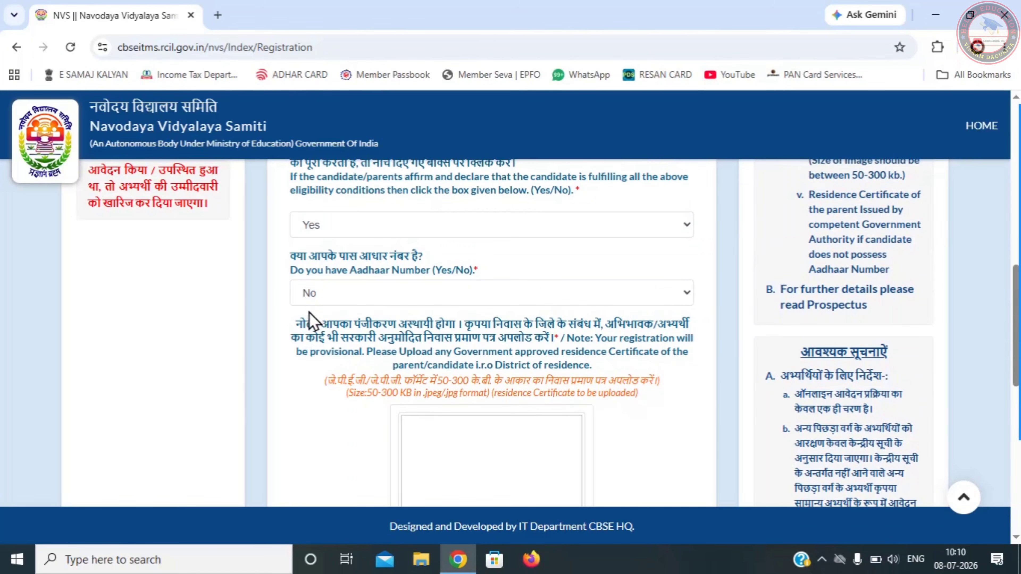
Switch the Aadhaar answer to Yes to preview its number field, and restore the answer to No.
click(314, 294)
click(318, 334)
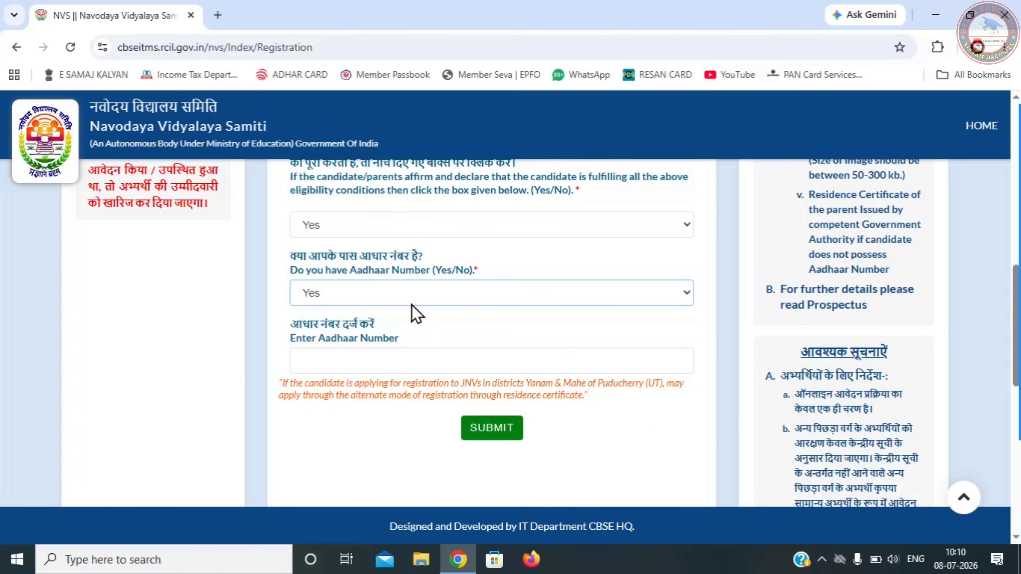
click(326, 293)
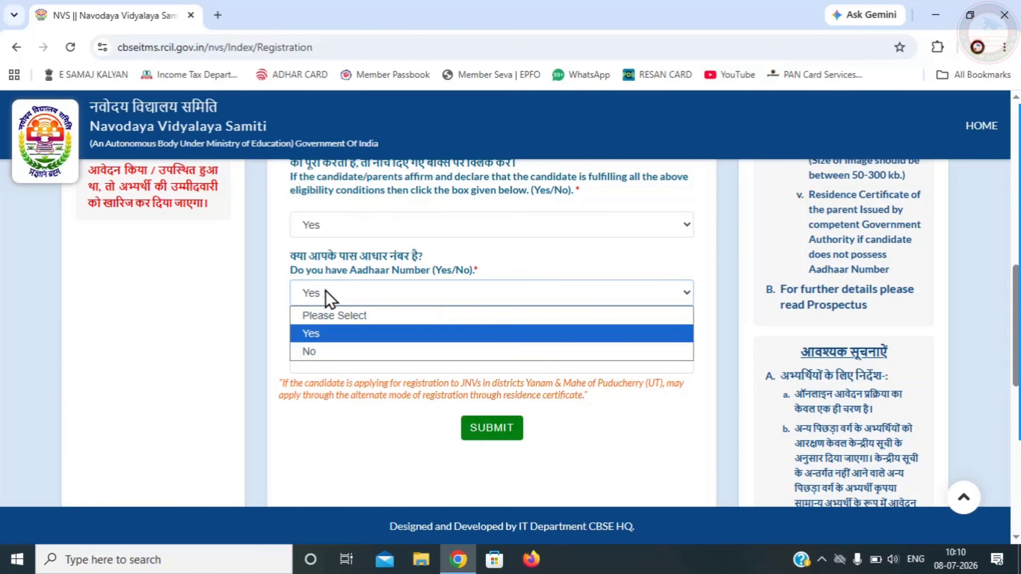
click(319, 352)
click(637, 177)
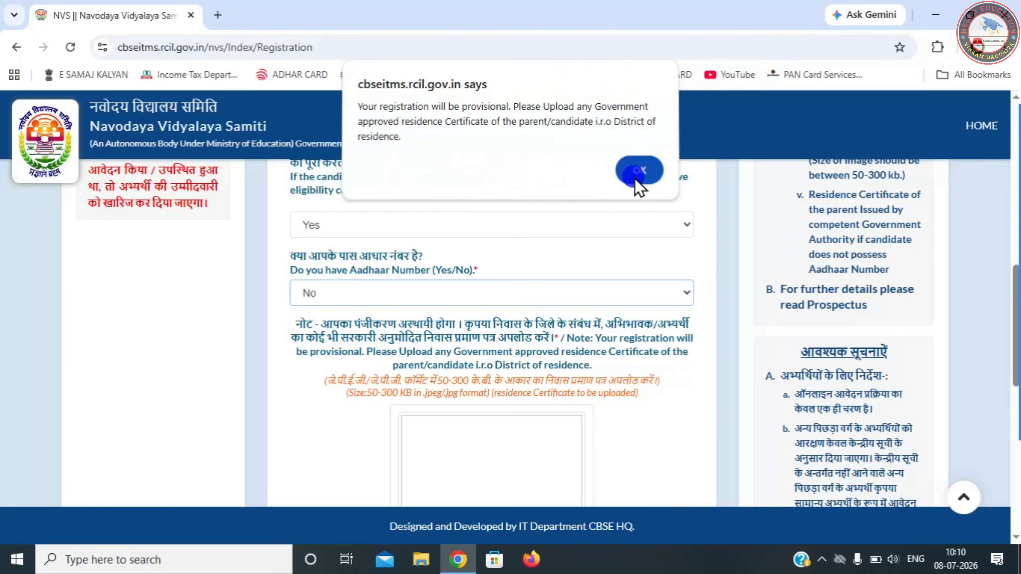
Upload PICC.jpeg as the residence certificate and submit the eligibility declaration.
scroll(353, 468, down, 3)
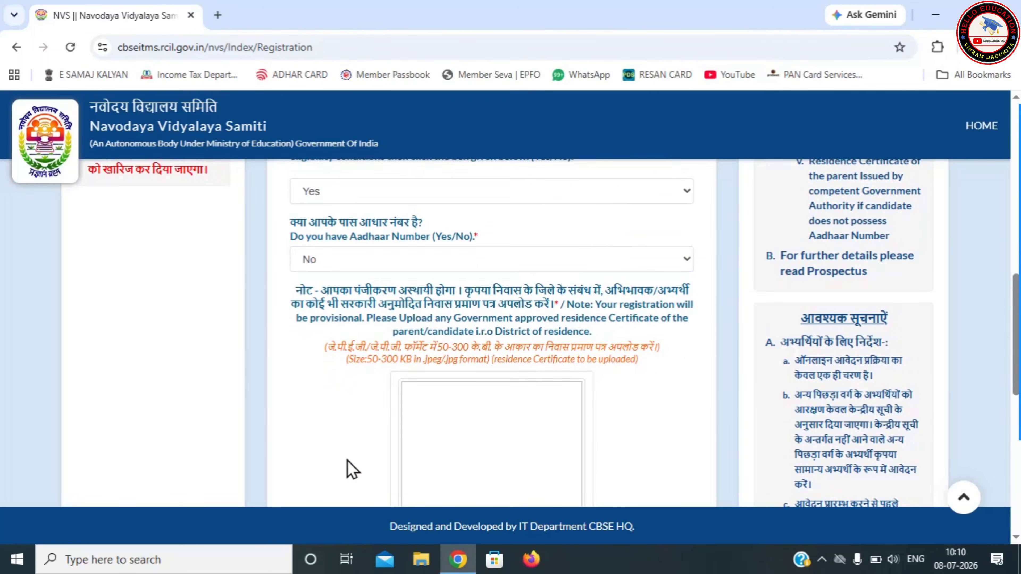
click(430, 479)
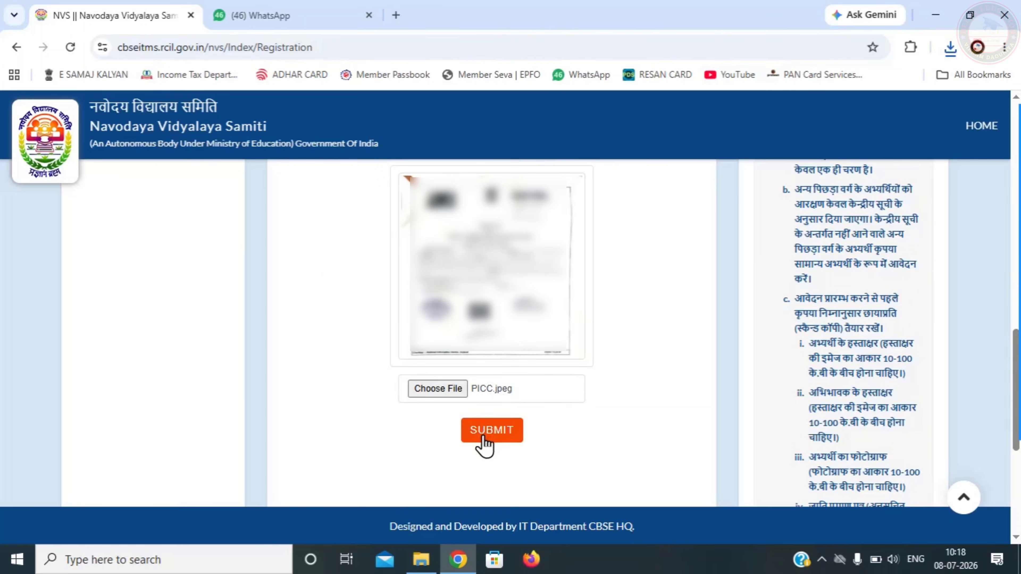
click(491, 430)
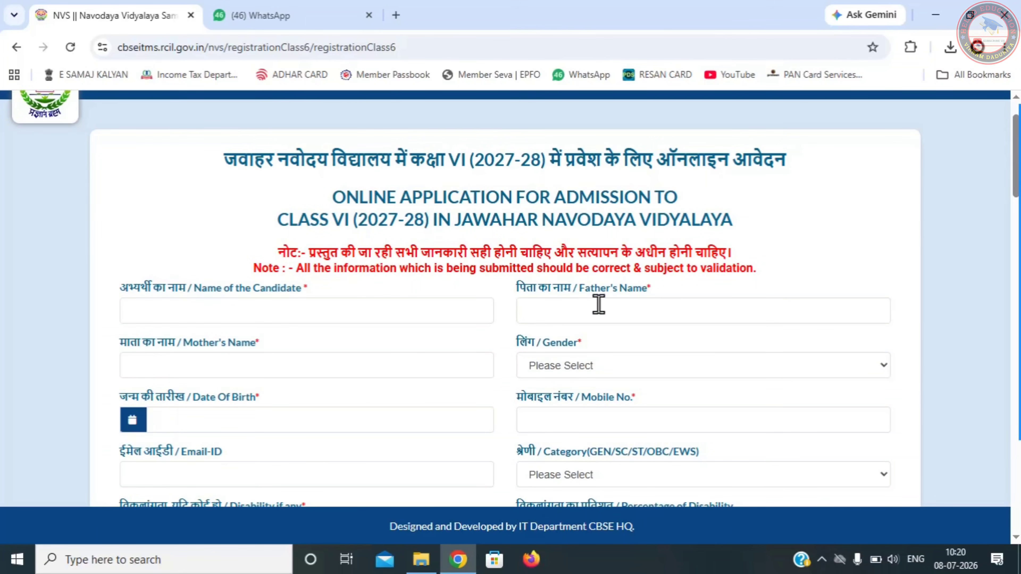
Set the candidate's gender to Female and the category to OBC in the Class VI application form.
click(562, 374)
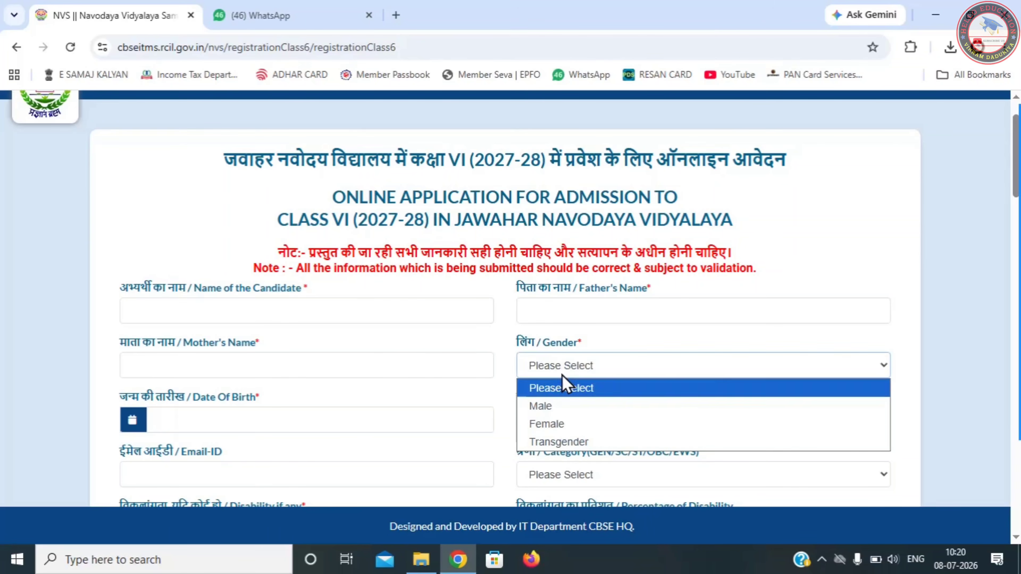
click(547, 424)
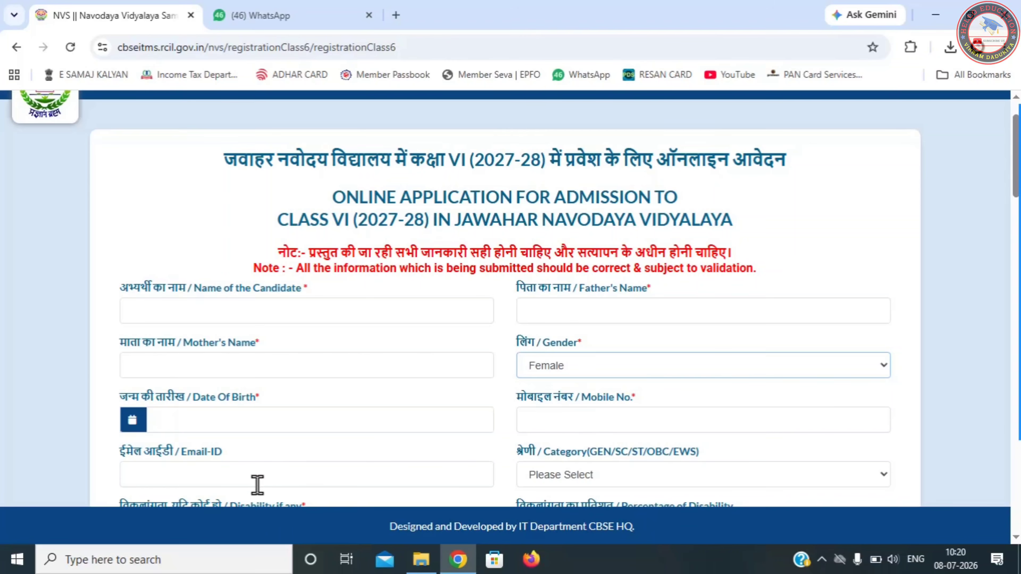
click(580, 477)
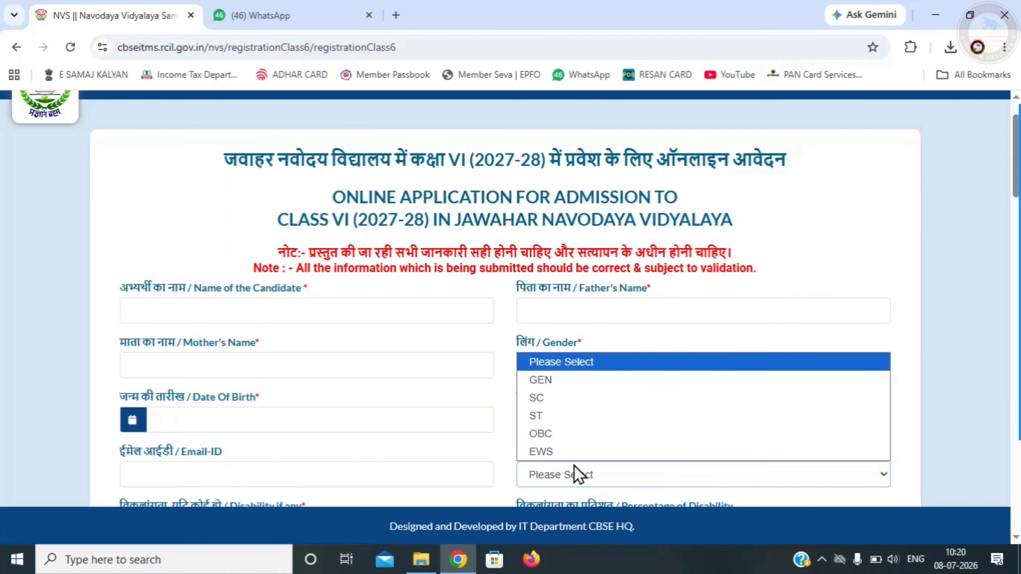
click(560, 438)
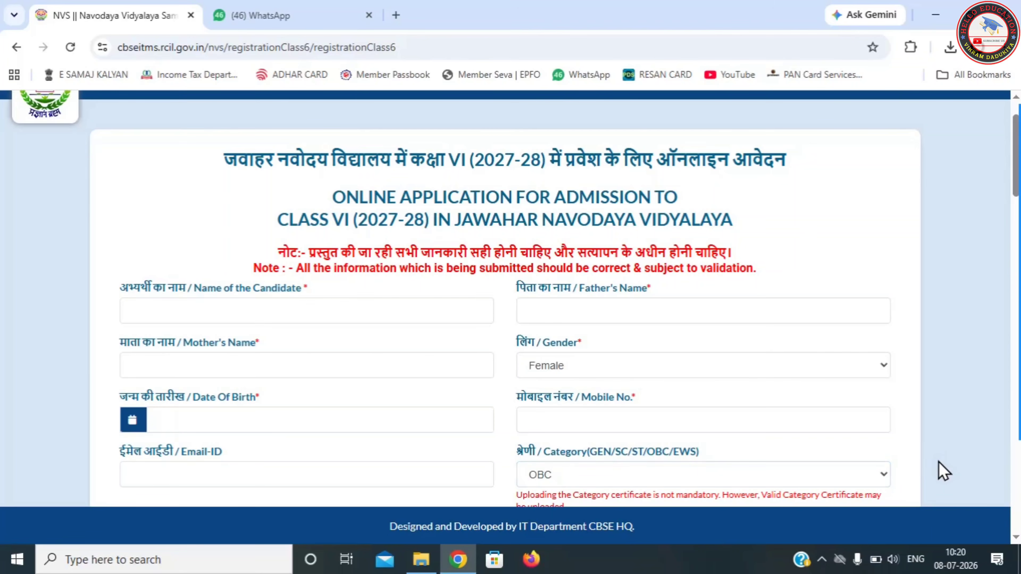
Set the residential state to GUJARAT and the residential district to AHMEDABAD.
scroll(439, 293, down, 5)
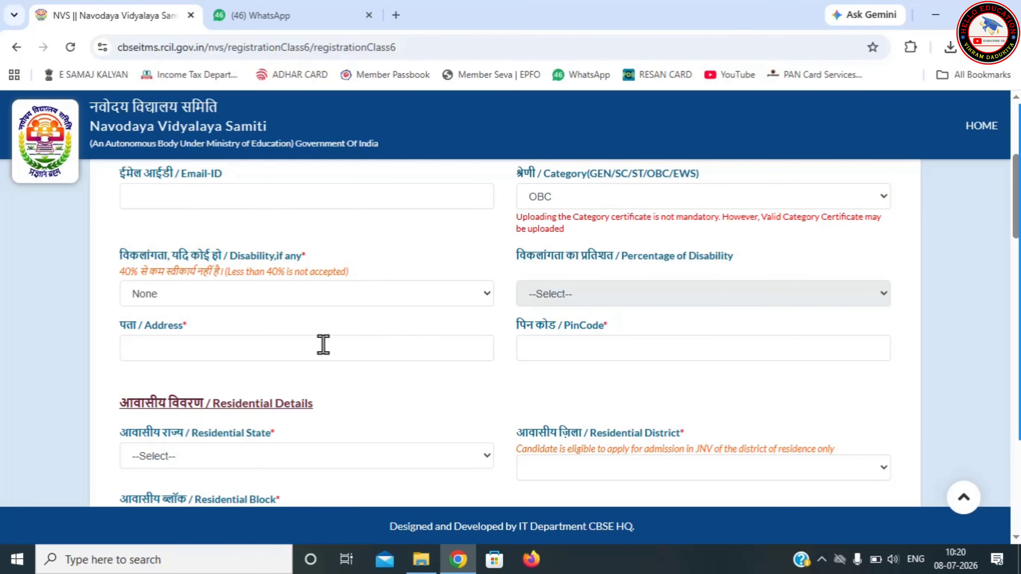
click(264, 452)
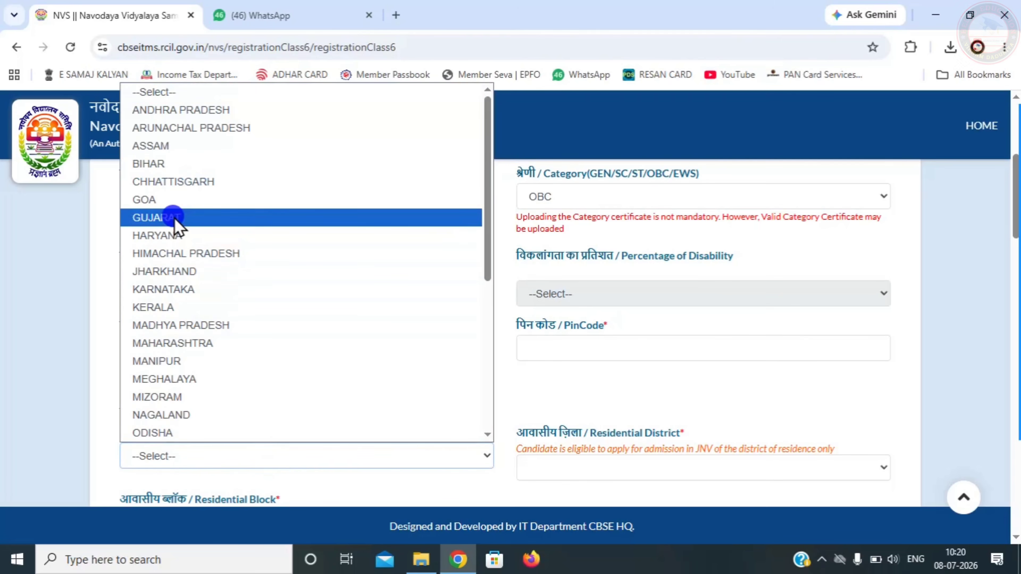
click(174, 218)
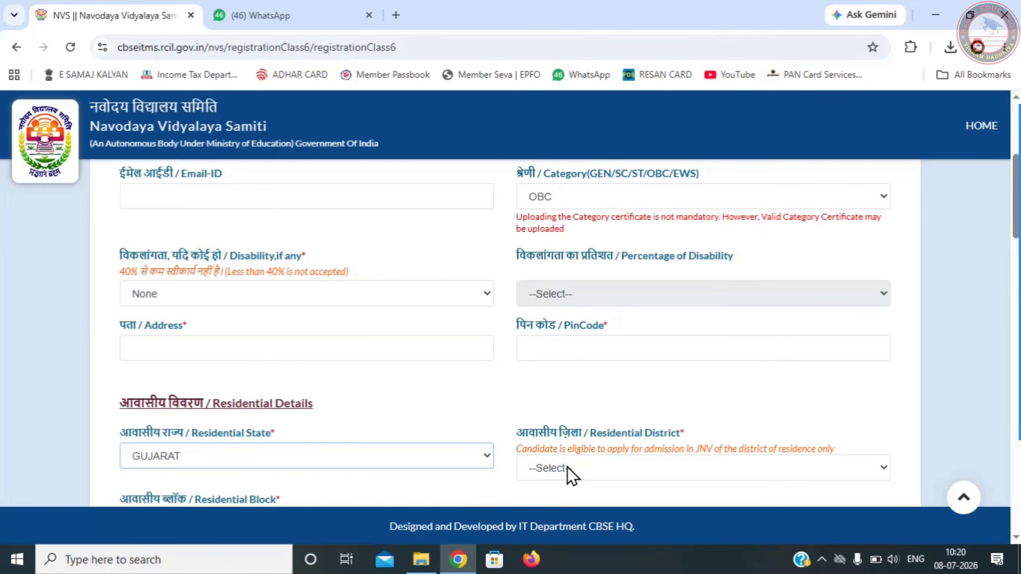
click(568, 467)
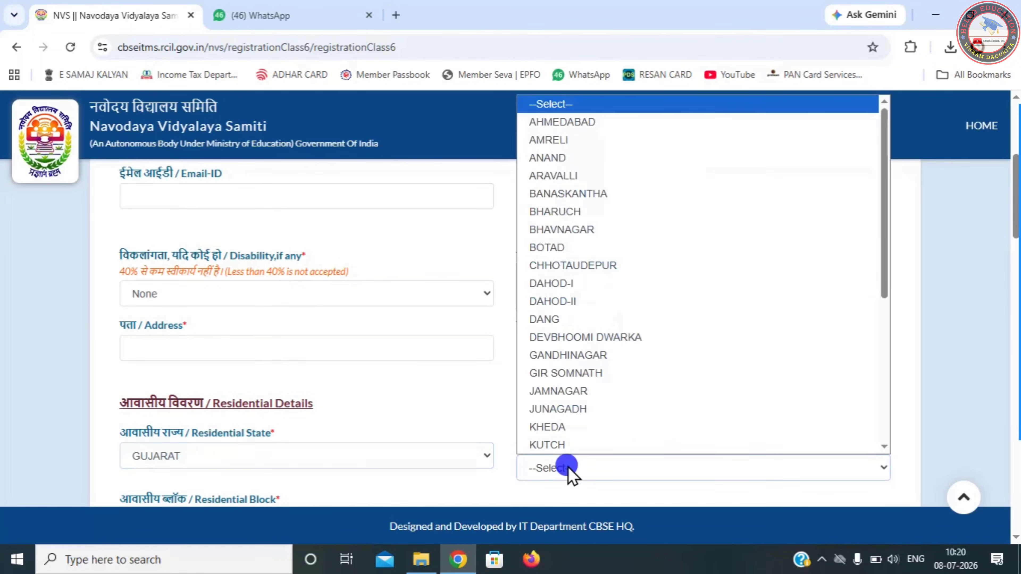
click(589, 128)
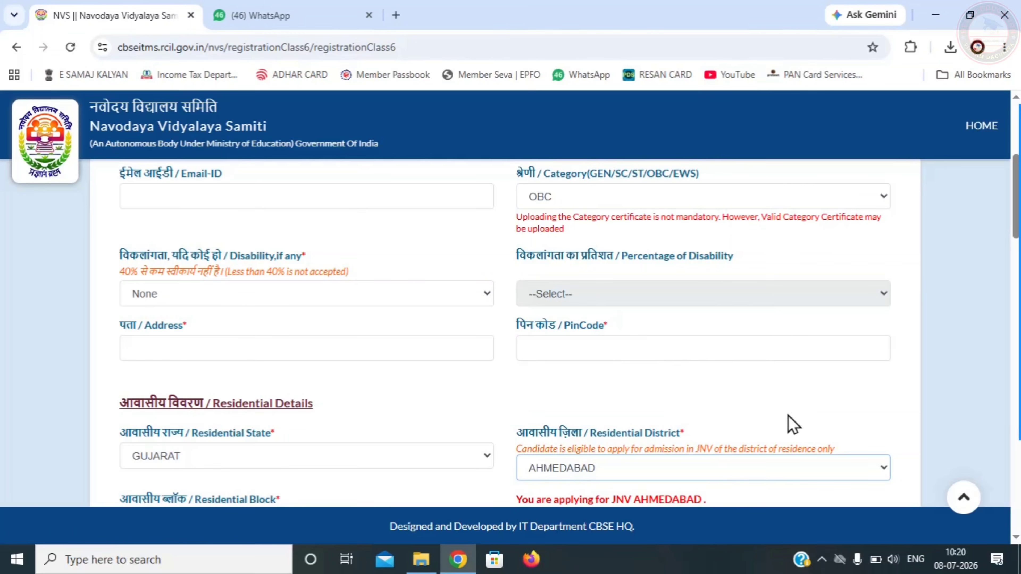
click(902, 441)
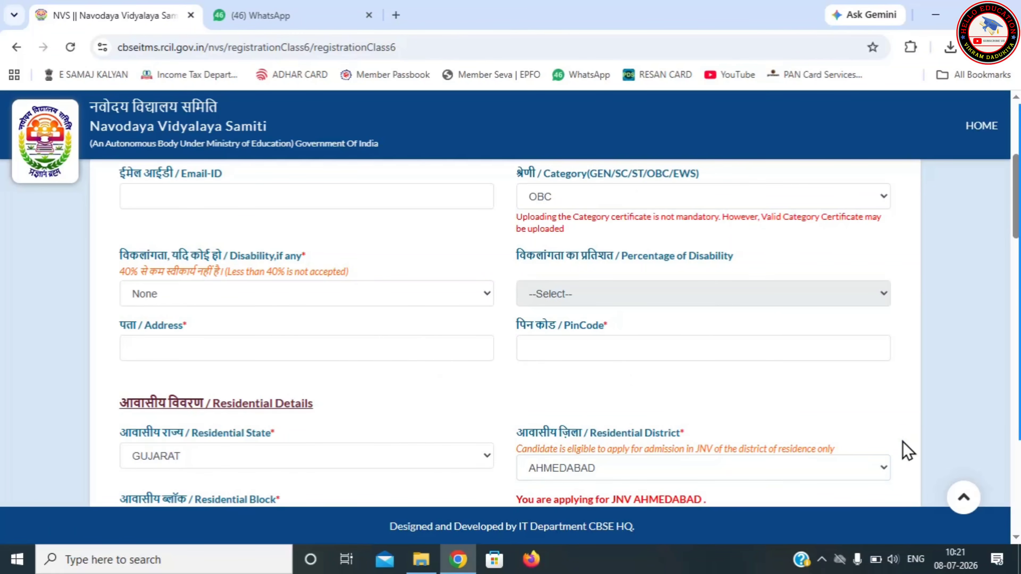
Set the residential block to BAVLA in the residential details.
scroll(907, 451, down, 6)
click(194, 223)
click(179, 287)
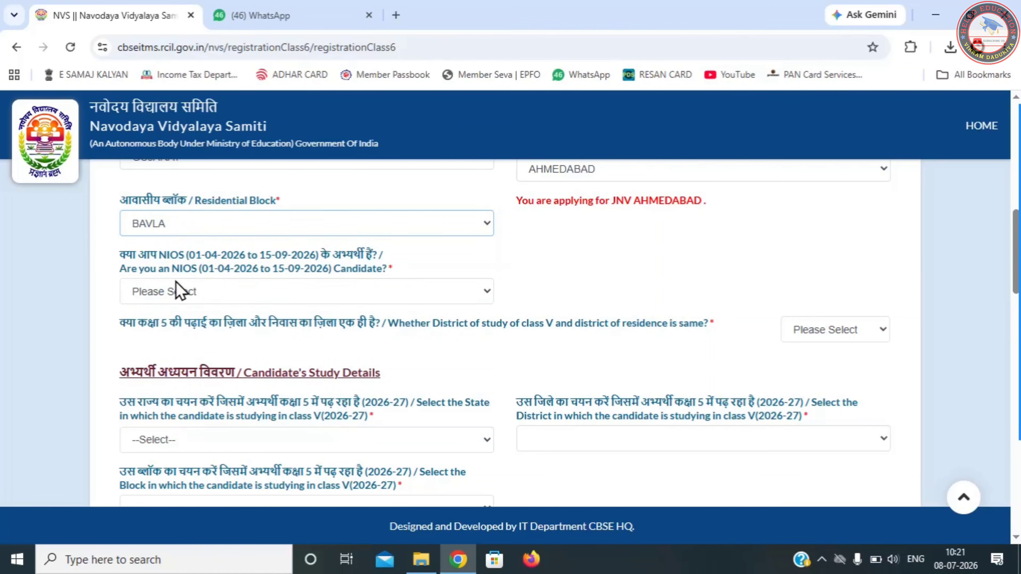
Answer No to being an NIOS candidate and Yes to the Class V study district matching the residence district.
click(209, 290)
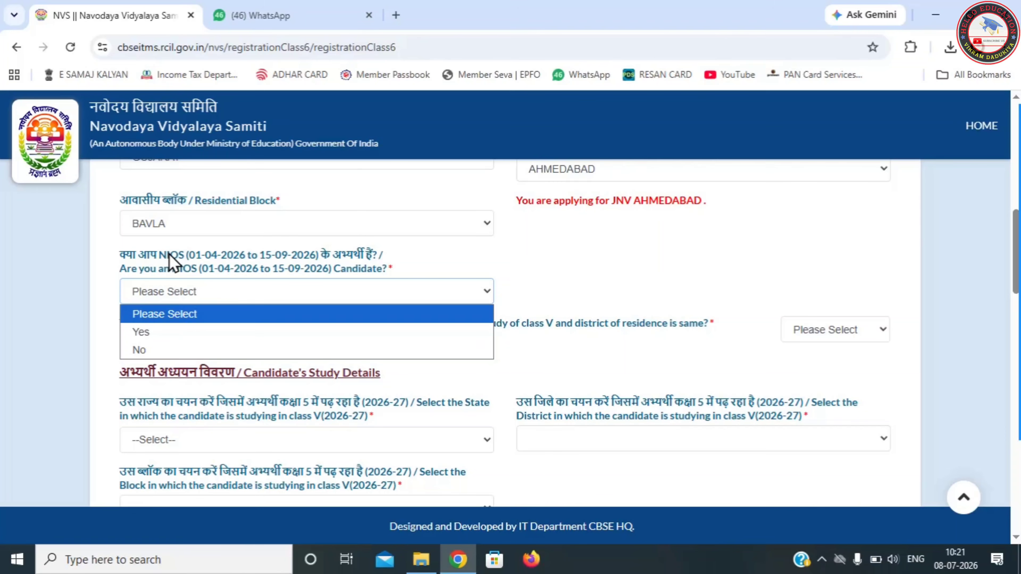
click(145, 350)
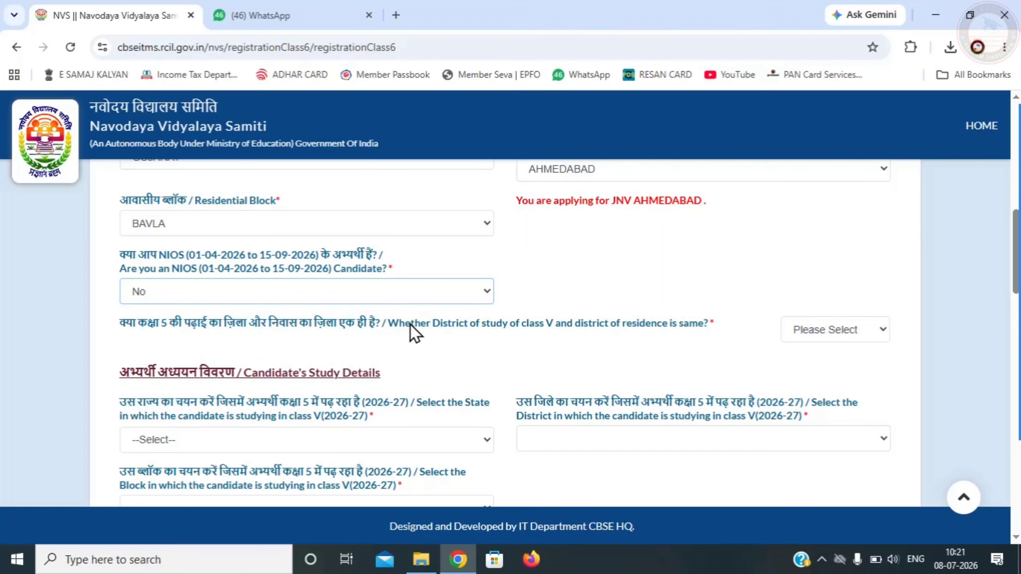
click(823, 335)
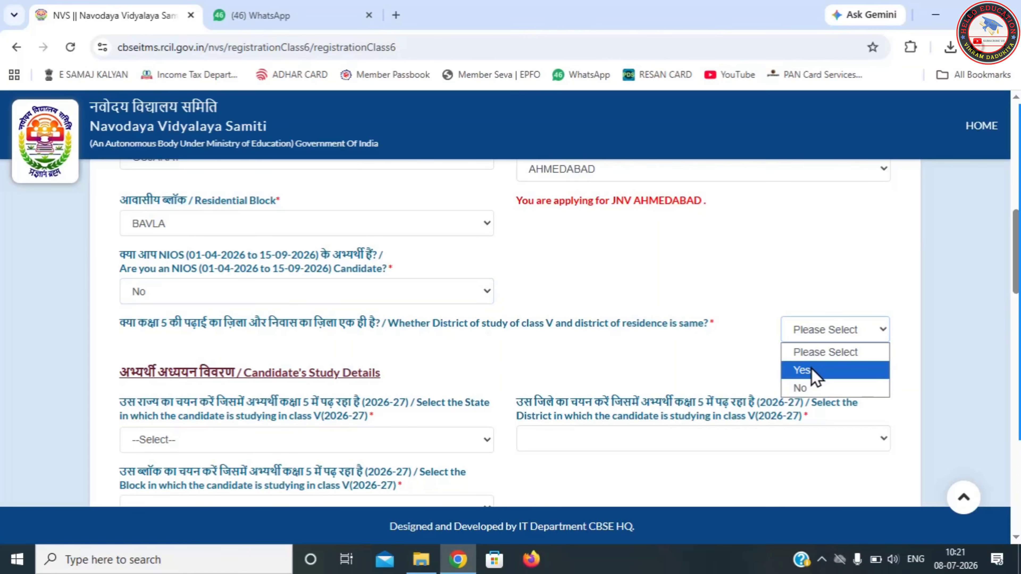
click(812, 372)
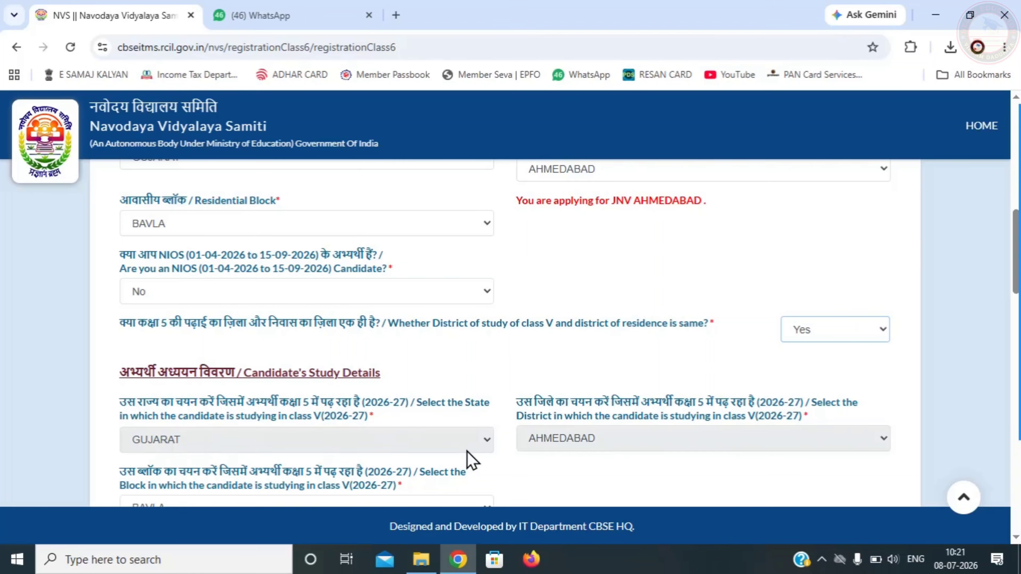
click(553, 472)
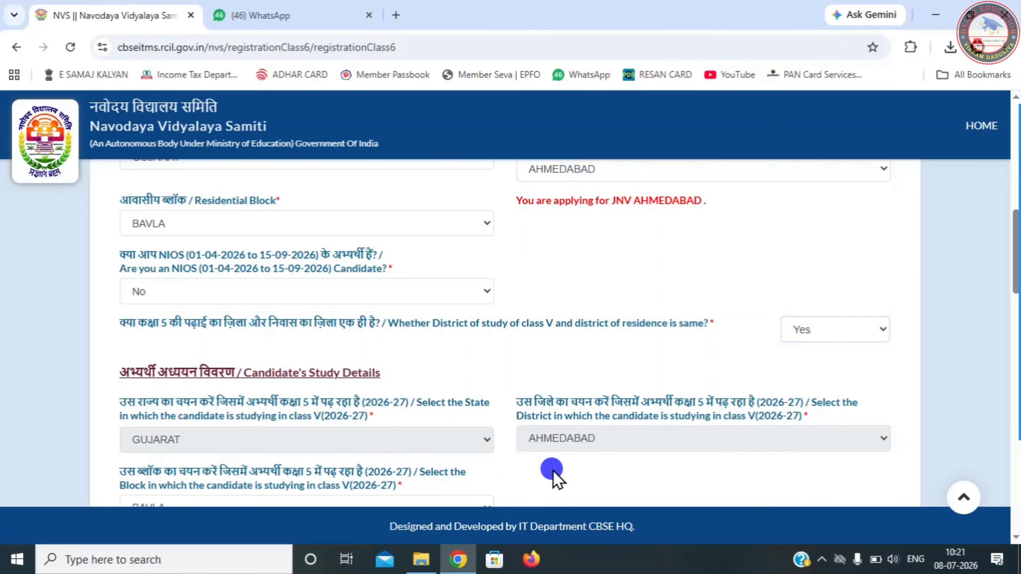
Set the medium of examination to GUJARATI in the candidate's study details.
scroll(557, 478, down, 1)
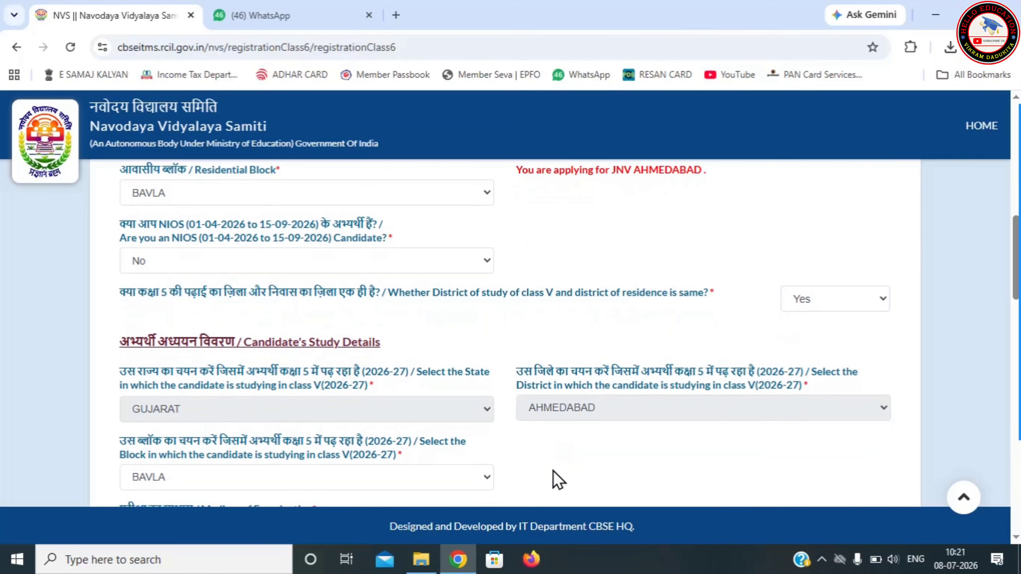
scroll(556, 479, down, 4)
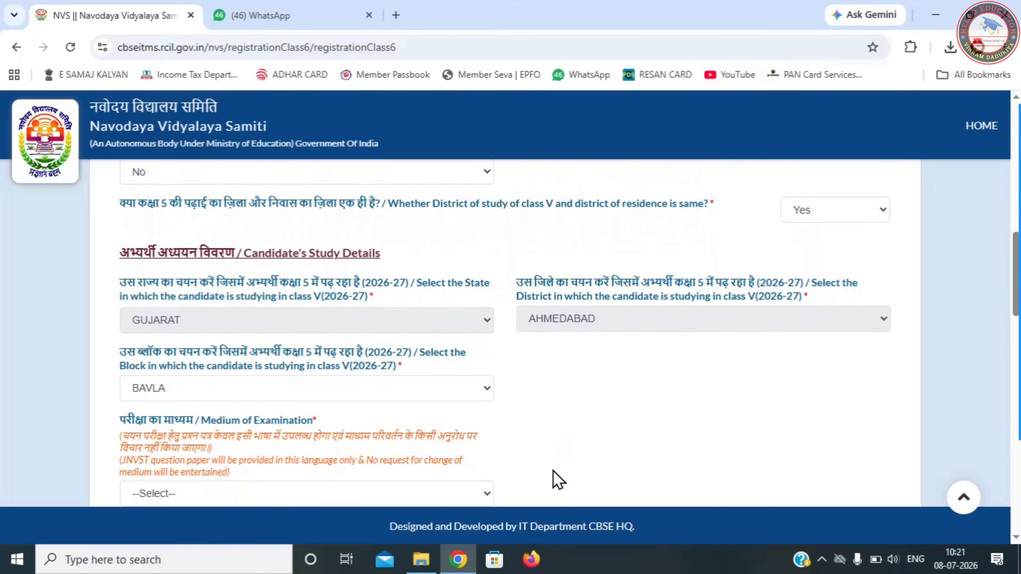
scroll(558, 479, down, 7)
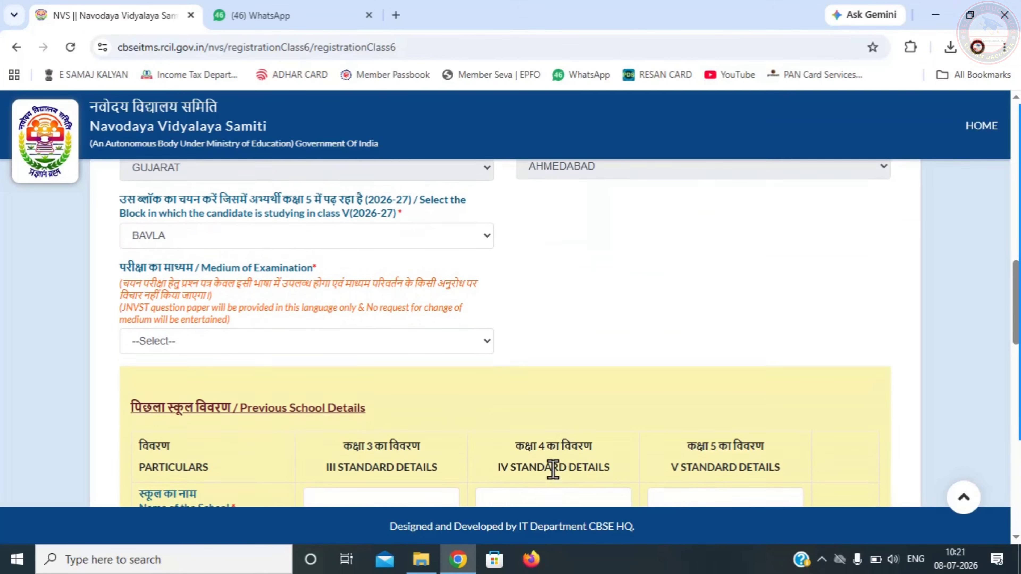
click(283, 254)
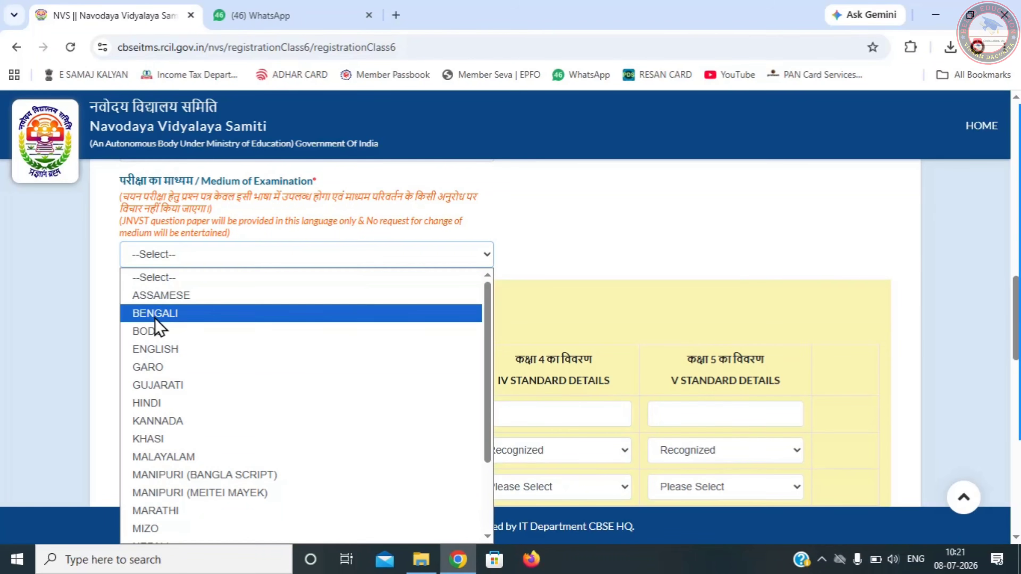
click(150, 382)
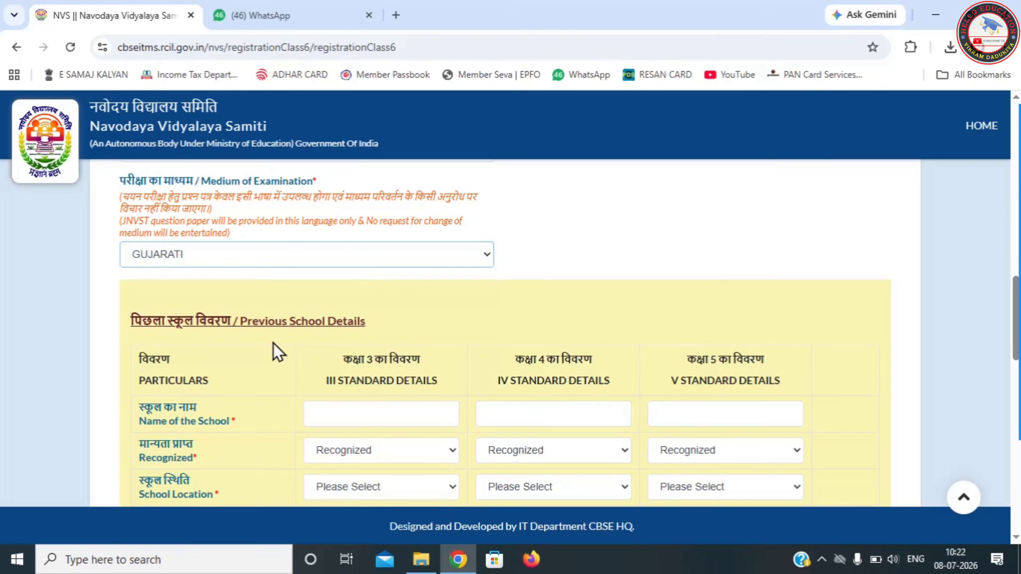
click(557, 300)
Set the III standard school location to Rural in the previous school details.
scroll(558, 304, down, 3)
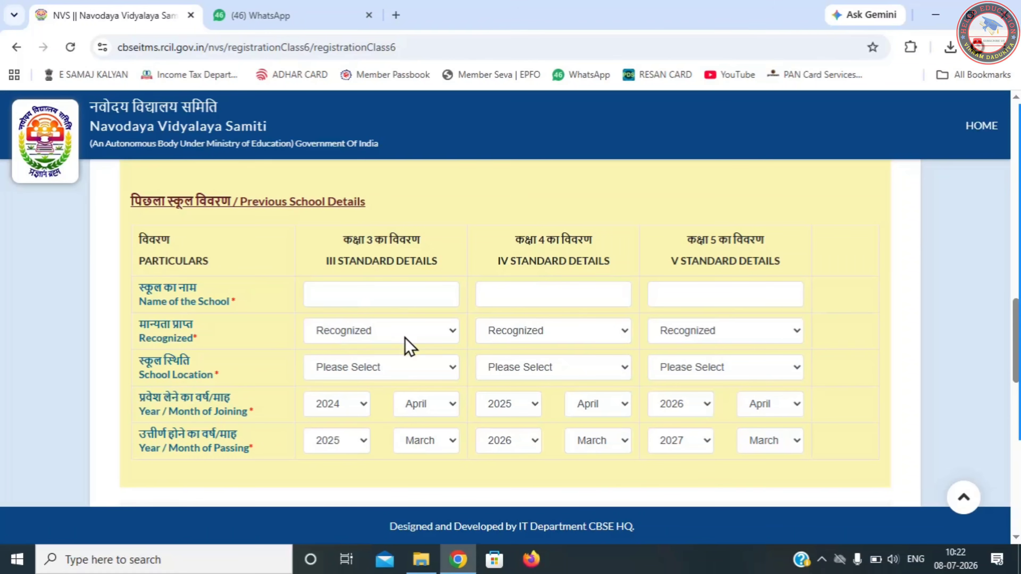
click(338, 366)
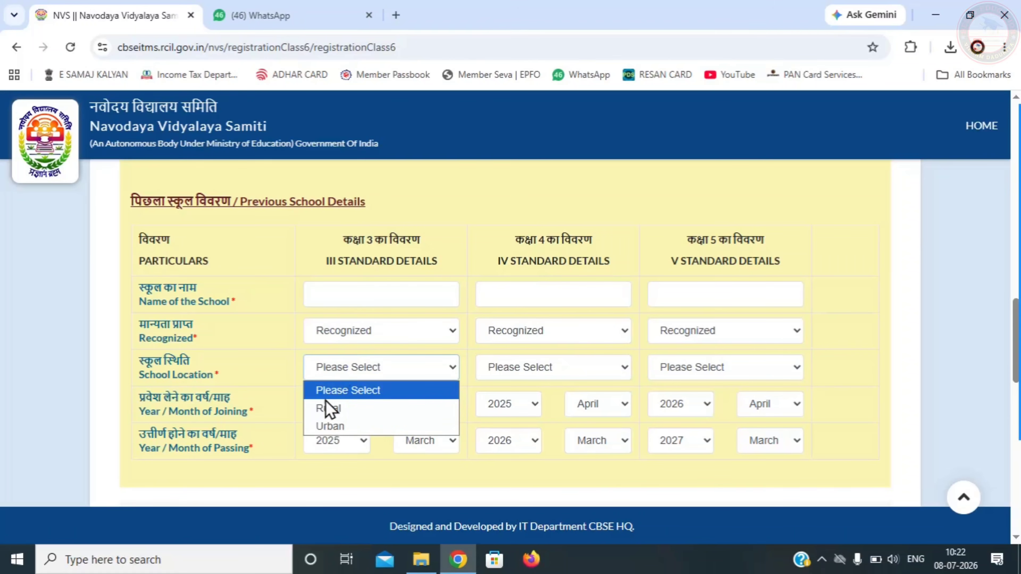
click(323, 409)
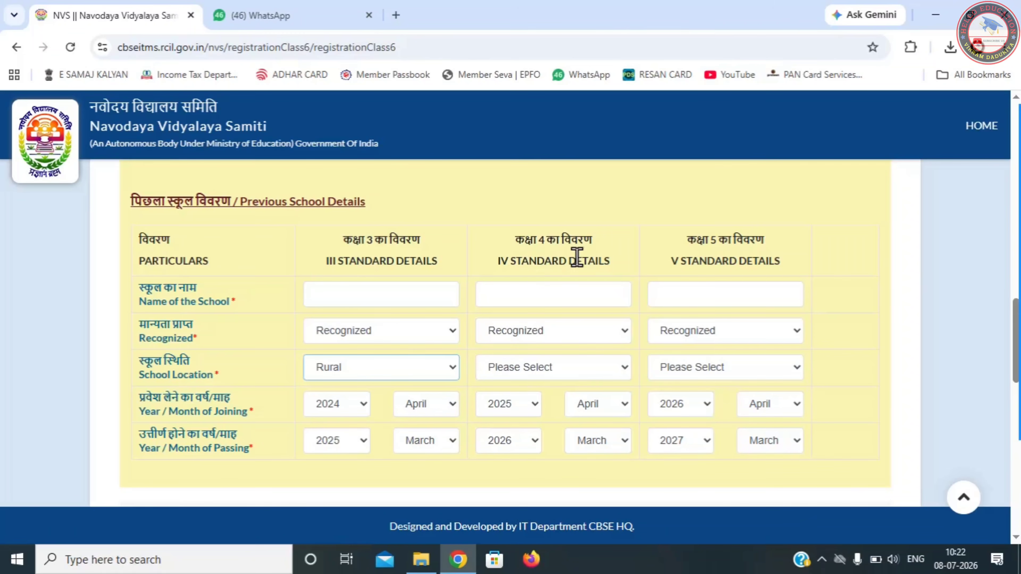
click(839, 371)
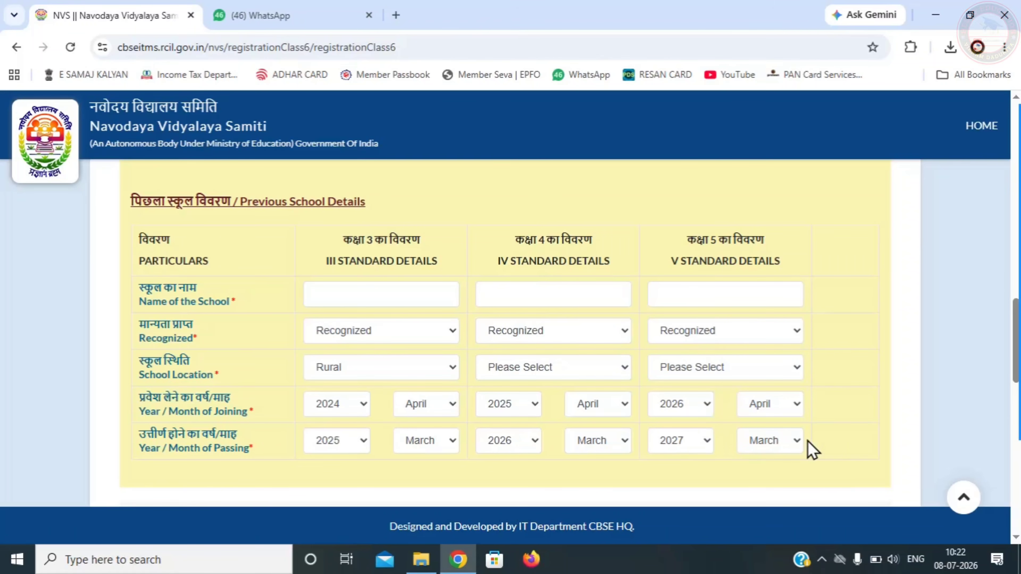
click(842, 441)
Save the application with its uploaded photo, signatures and category certificate, and review the registration preview.
scroll(843, 443, down, 9)
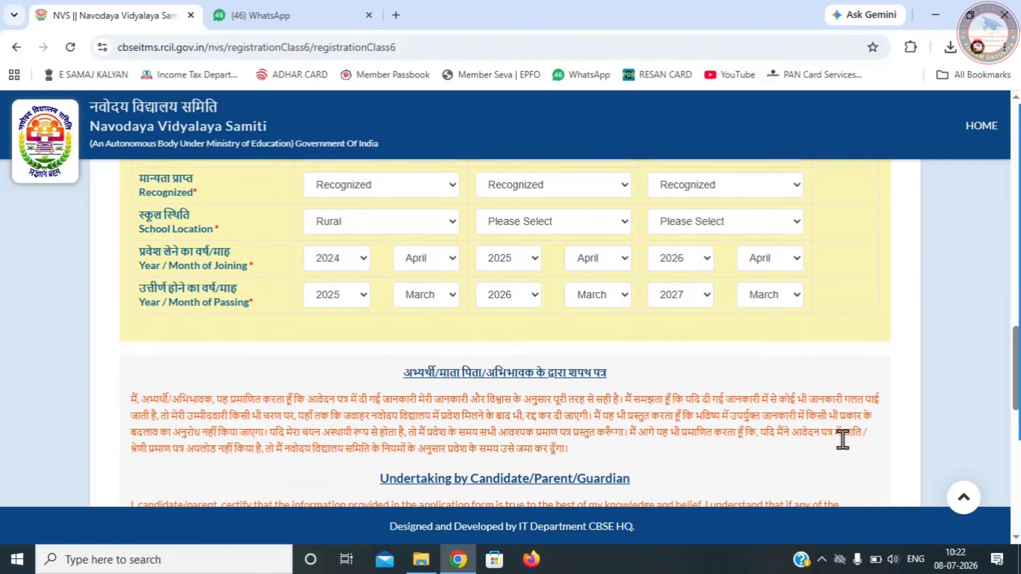
scroll(843, 449, down, 4)
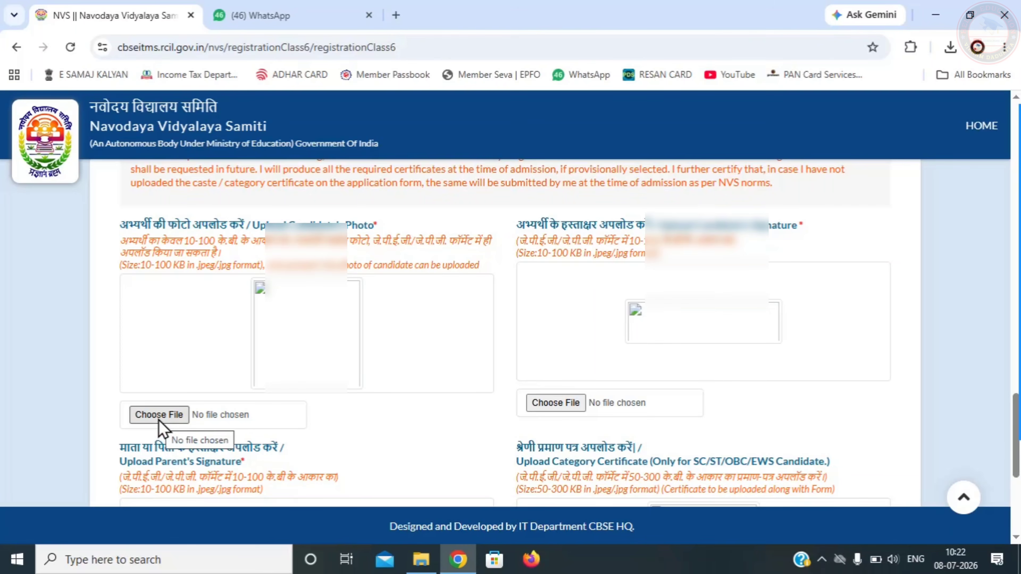
click(905, 440)
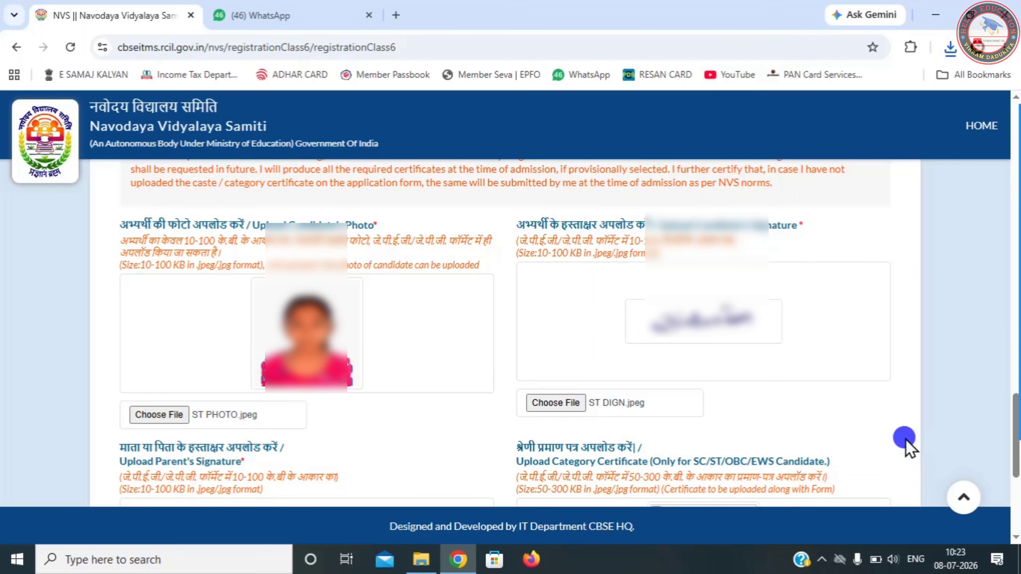
scroll(908, 449, down, 5)
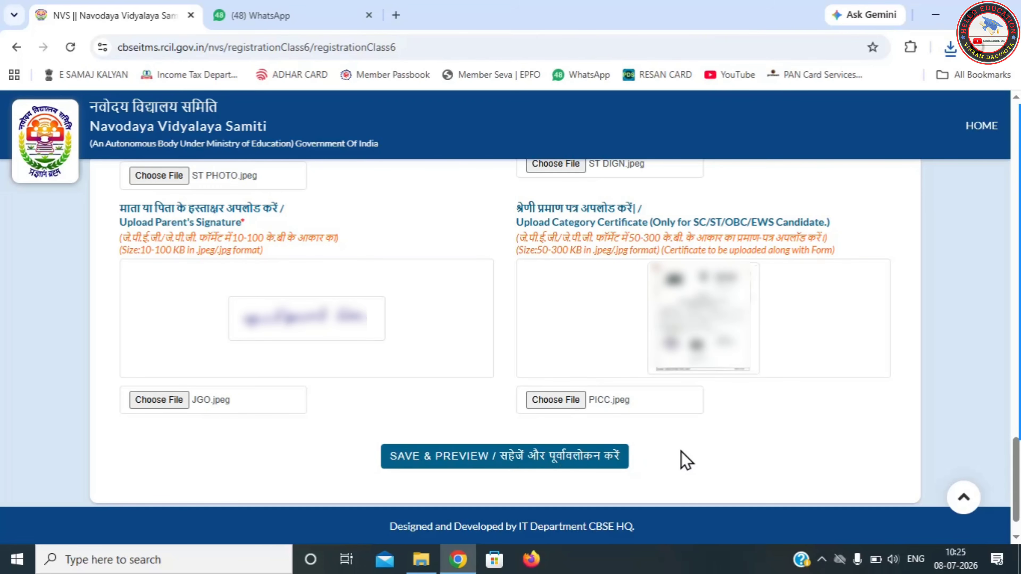
click(535, 457)
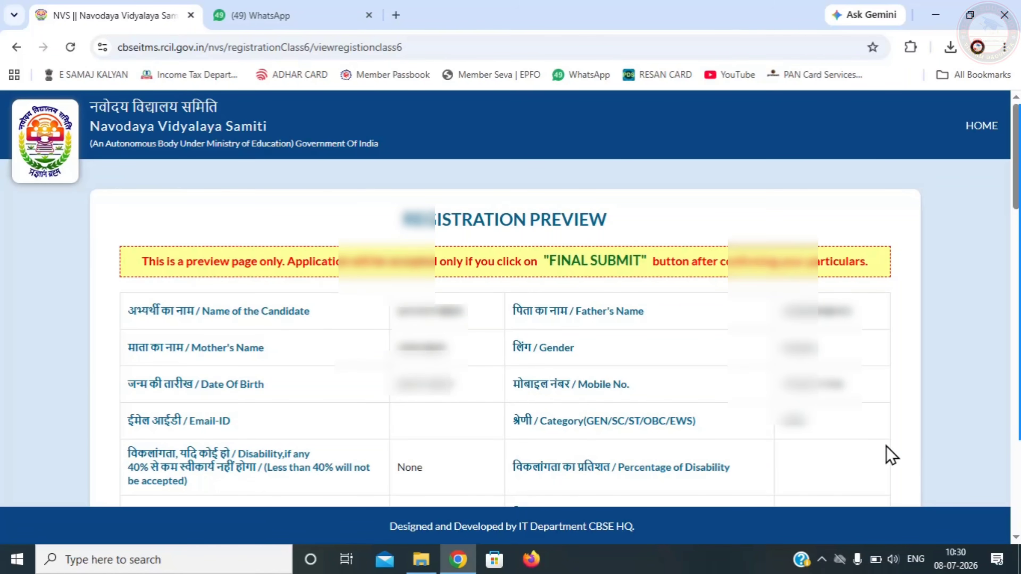
scroll(907, 465, down, 15)
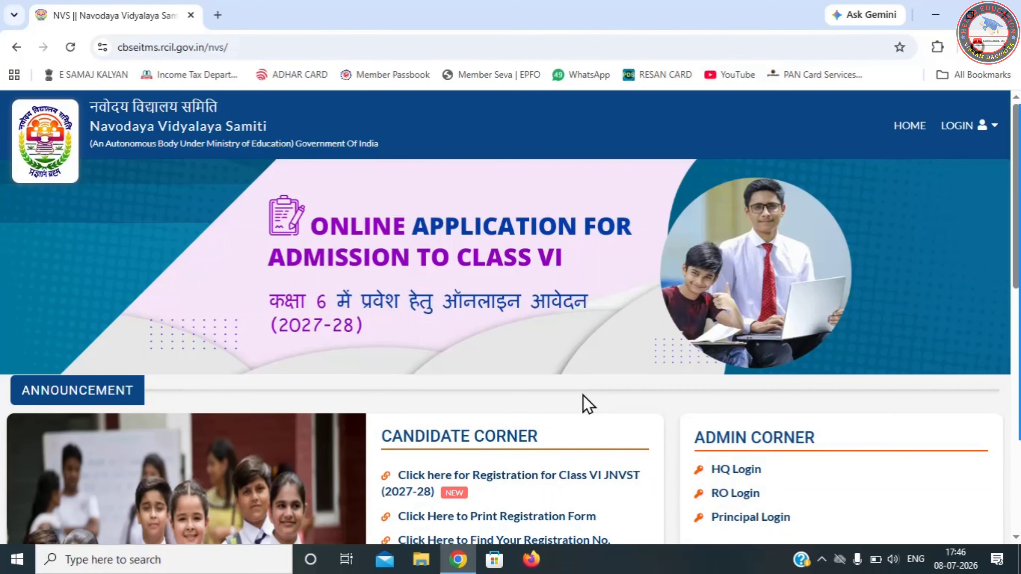
scroll(583, 394, down, 5)
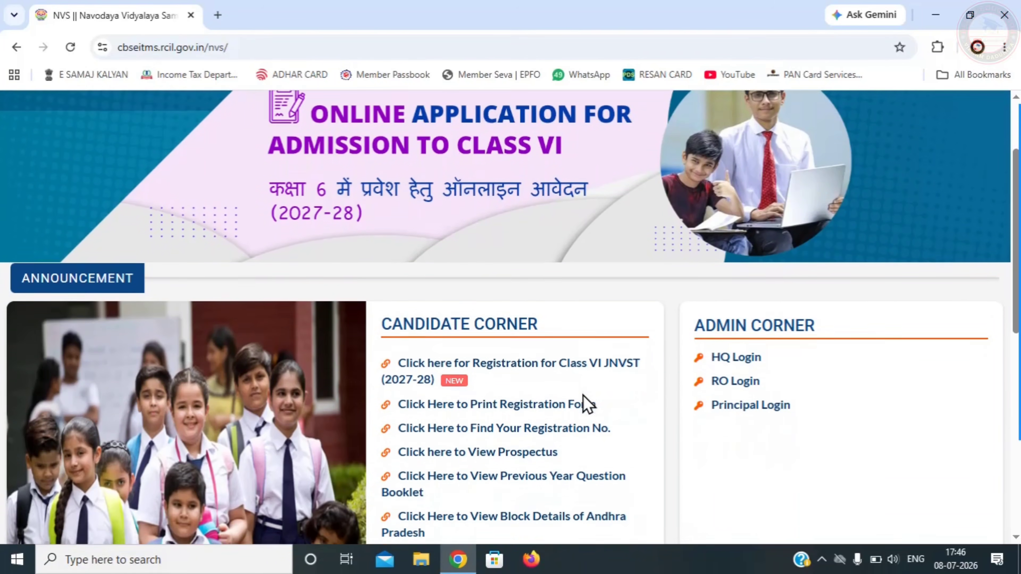
scroll(584, 402, down, 3)
scroll(583, 402, up, 4)
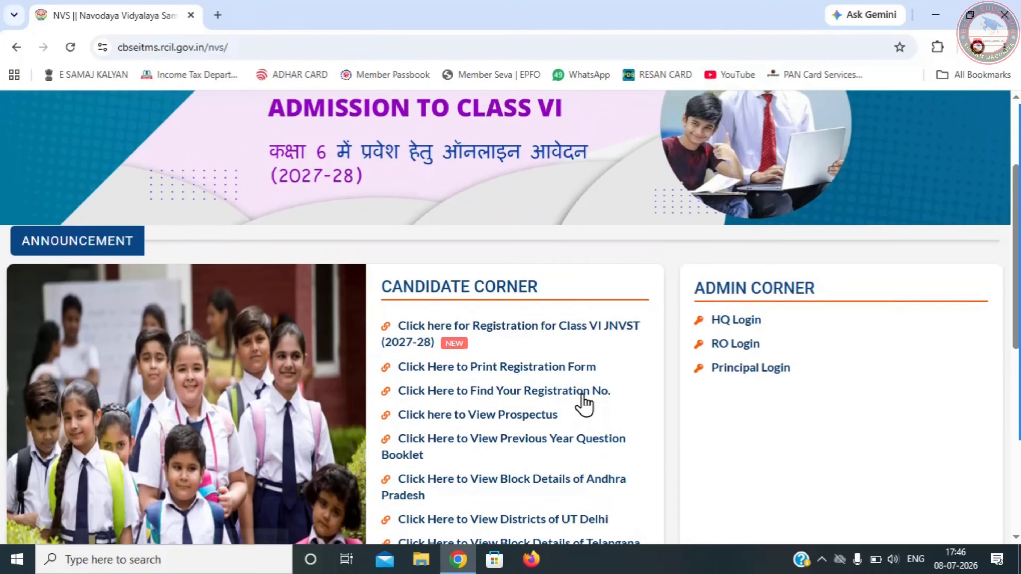
scroll(583, 397, up, 4)
scroll(584, 396, down, 5)
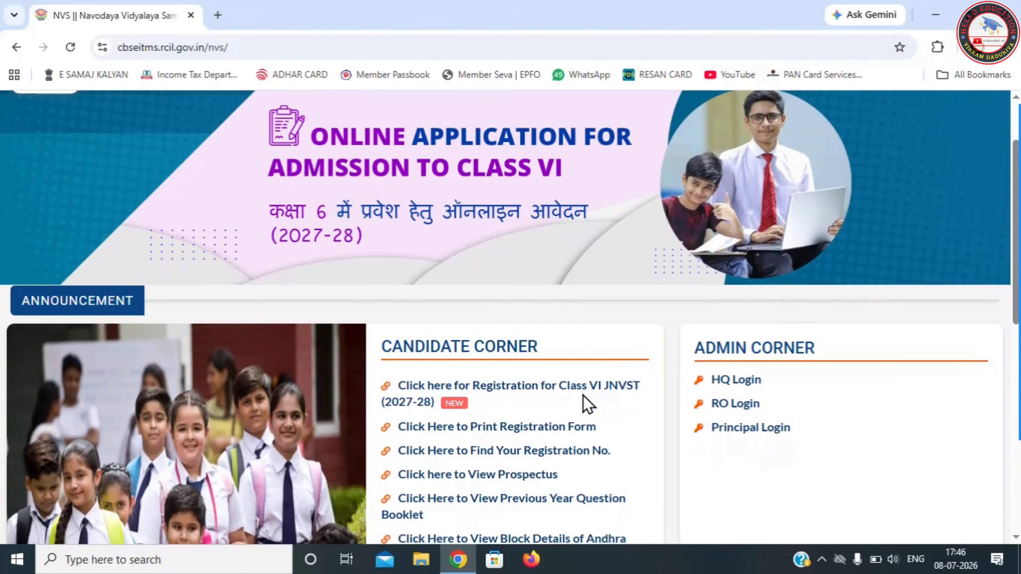